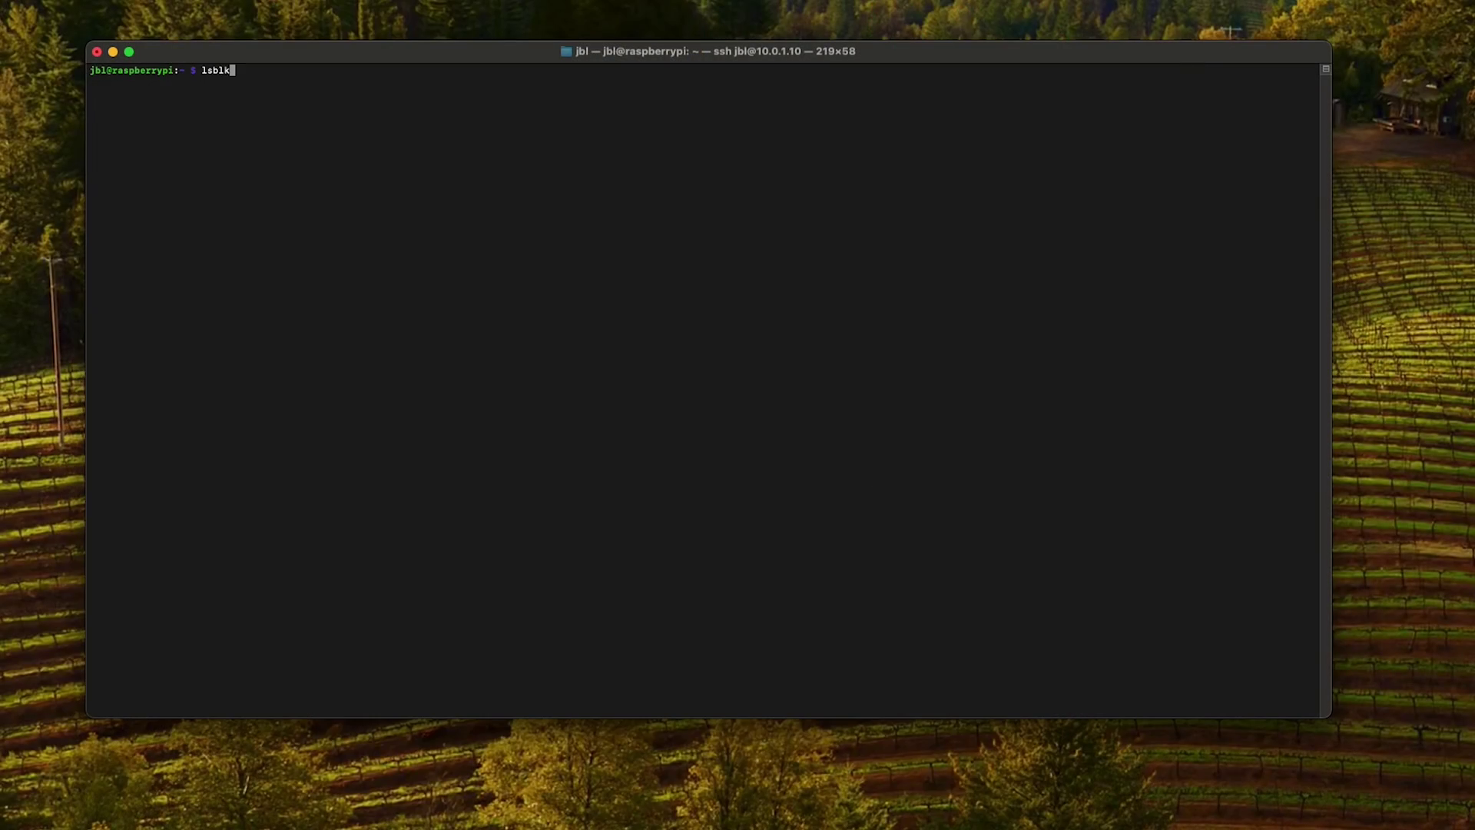
# - Run lsblk to confirm nvme0n1 is listed, then paste sudo rpi-eeprom-config --edit at the prompt
pyautogui.press('Return')
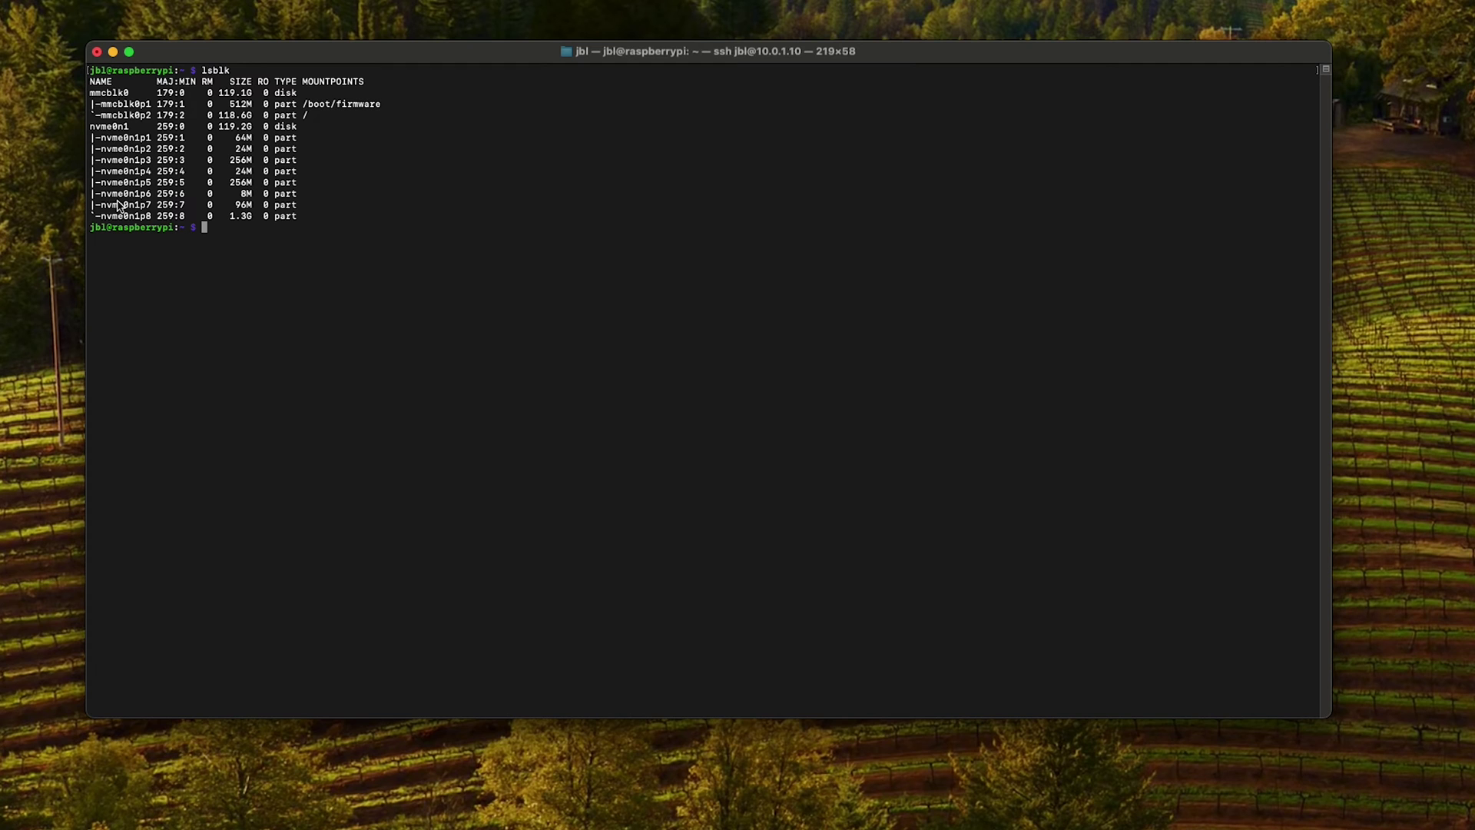
pyautogui.press('super+Tab')
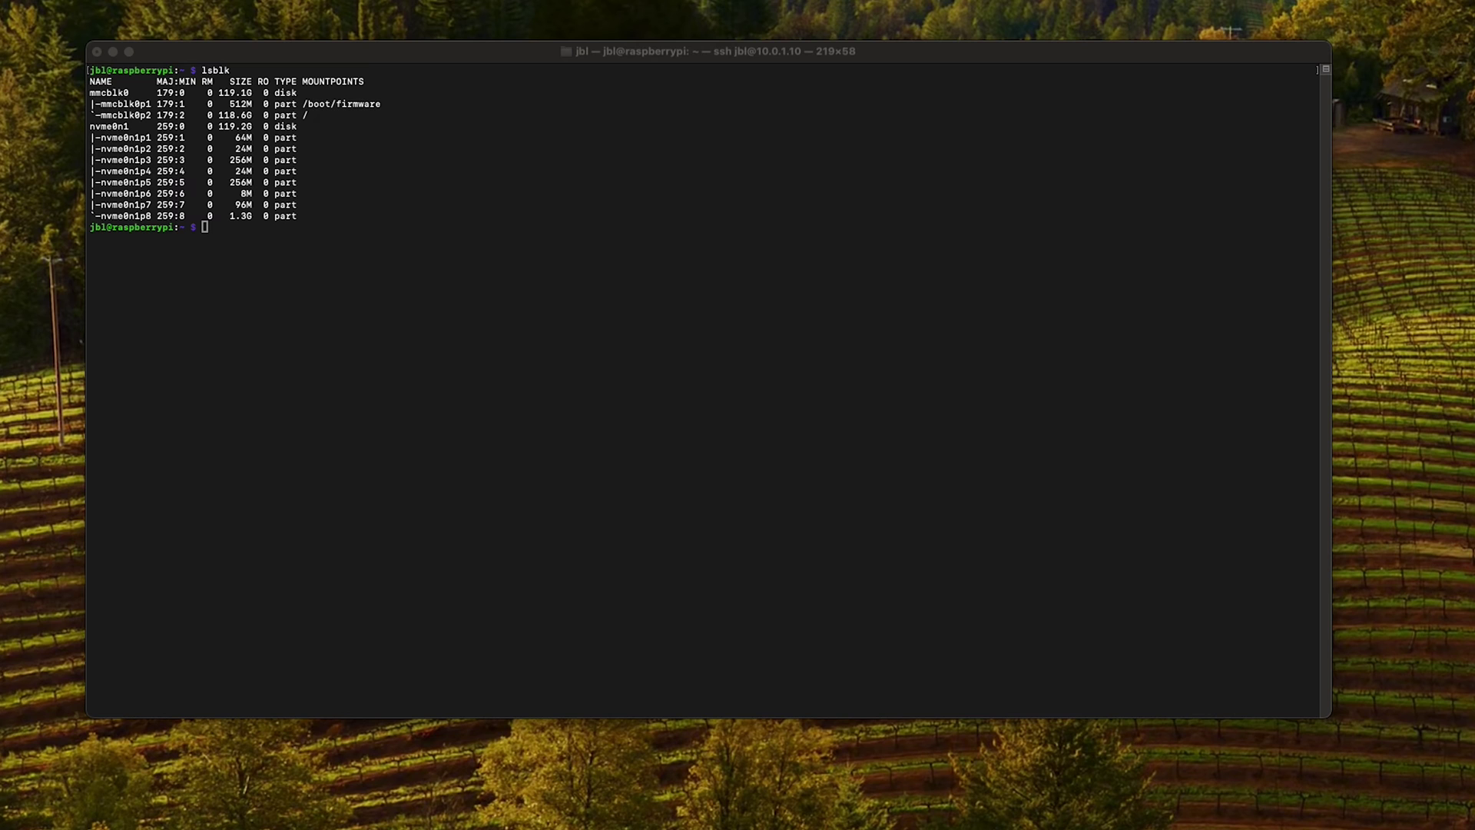
pyautogui.click(461, 290)
pyautogui.write('sudo rpi-eeprom-config --edit')
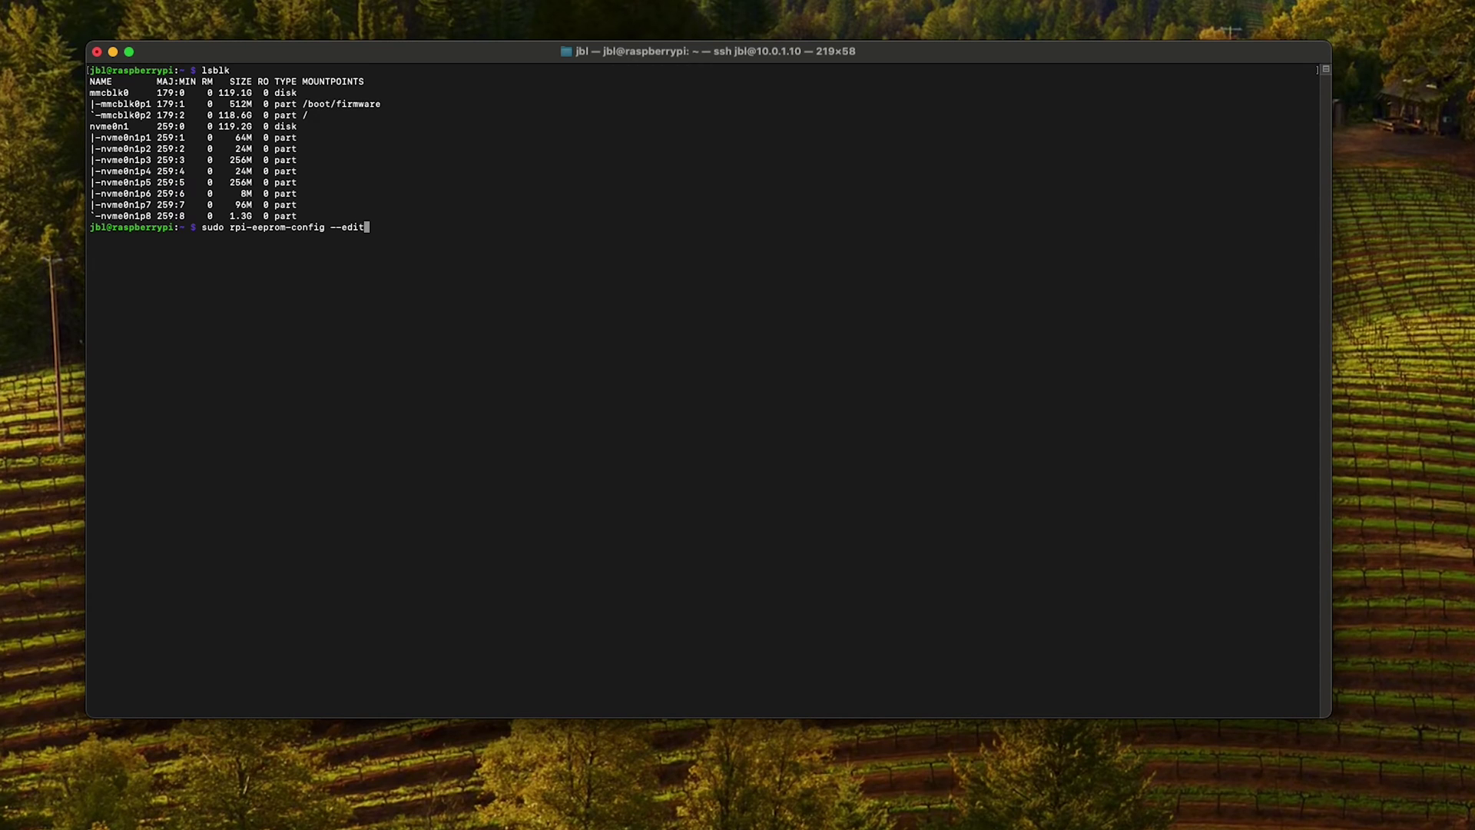
# - Open the EEPROM config, change BOOT_ORDER from 0xf416 to 0xf461, and start a new line below
pyautogui.press('Return')
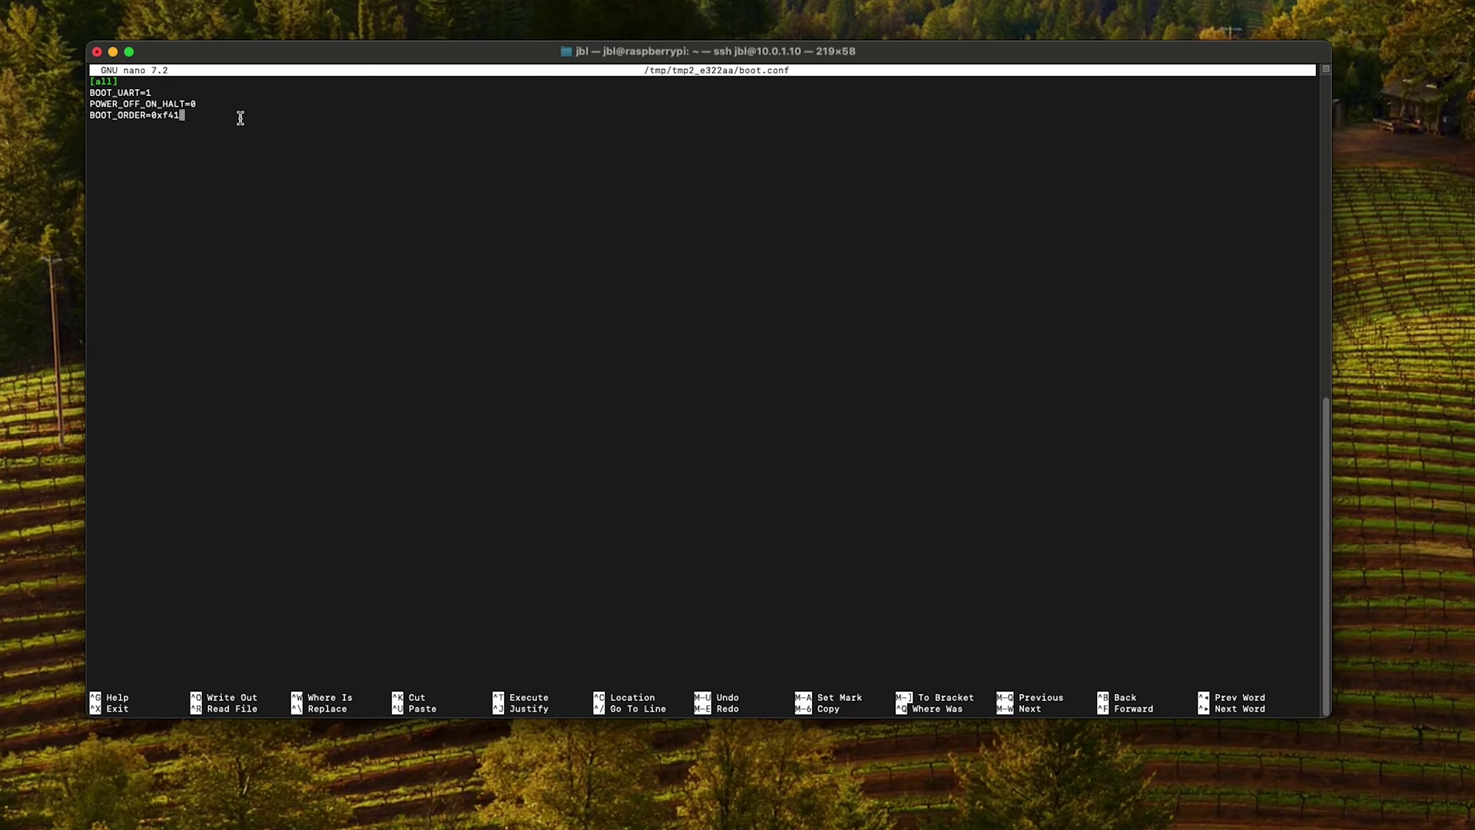
pyautogui.write('6')
pyautogui.press('Left')
pyautogui.press('Left')
pyautogui.press('Right')
pyautogui.press('BackSpace')
pyautogui.write('1')
pyautogui.press('Left')
pyautogui.press('Left')
pyautogui.press('Left')
pyautogui.press('Right')
pyautogui.press('Right')
pyautogui.press('Right')
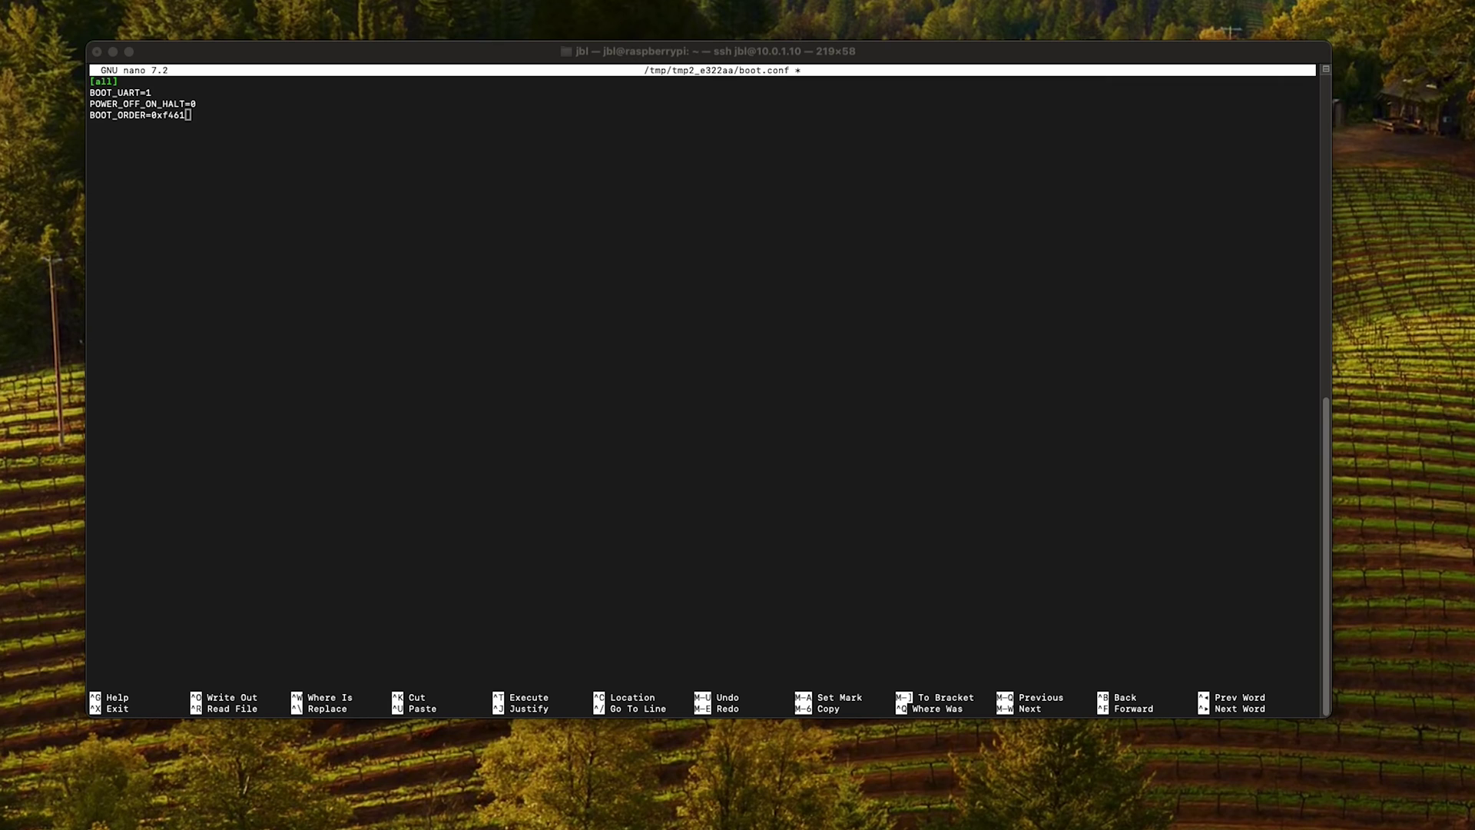
pyautogui.press('Return')
pyautogui.write('PCIE_PROBE=1')
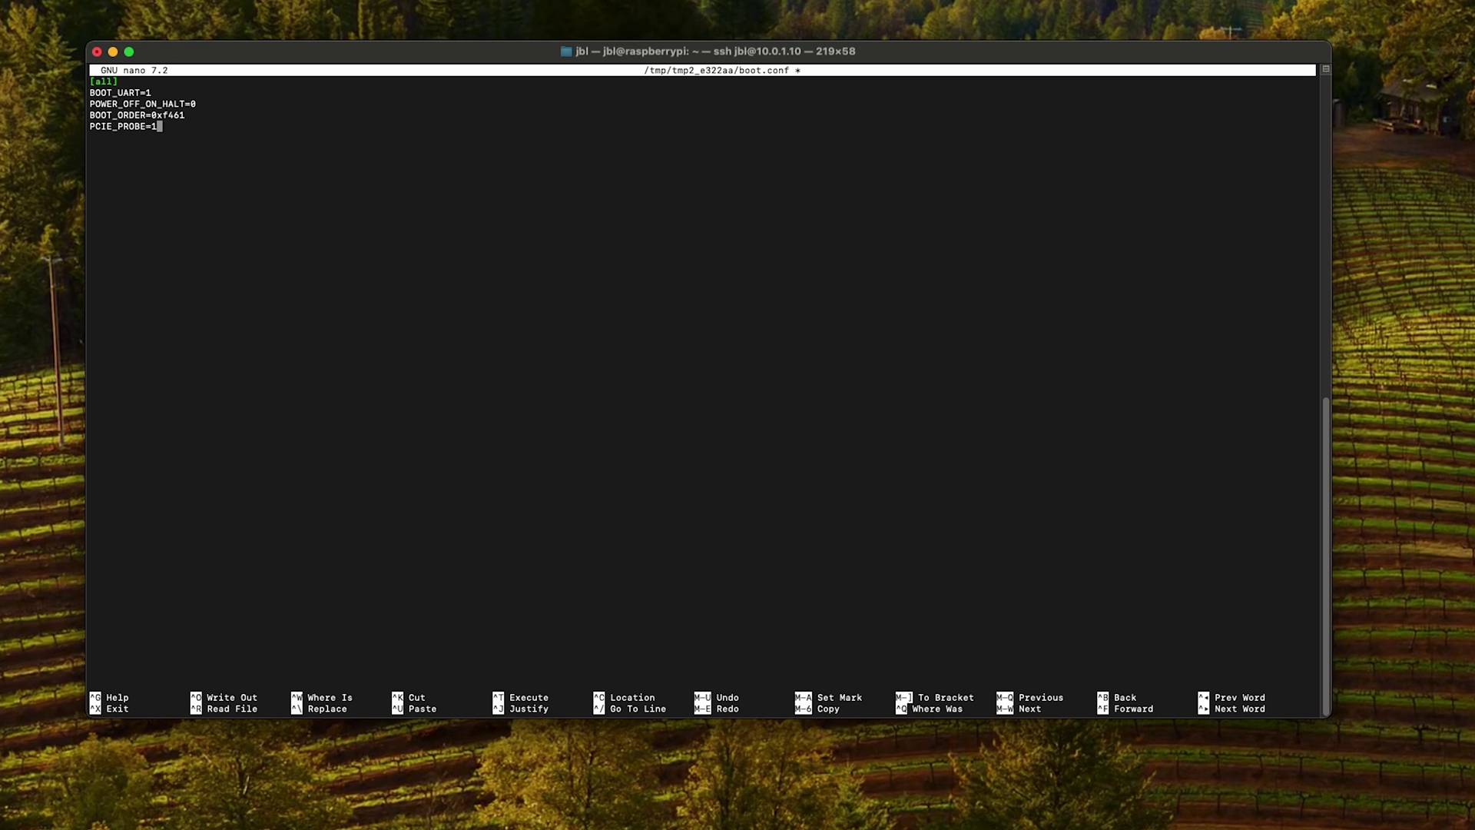
# - Save the bootloader config, exit nano to stage the EEPROM update, and run sudo reboot
pyautogui.hotkey('ctrl', 's')
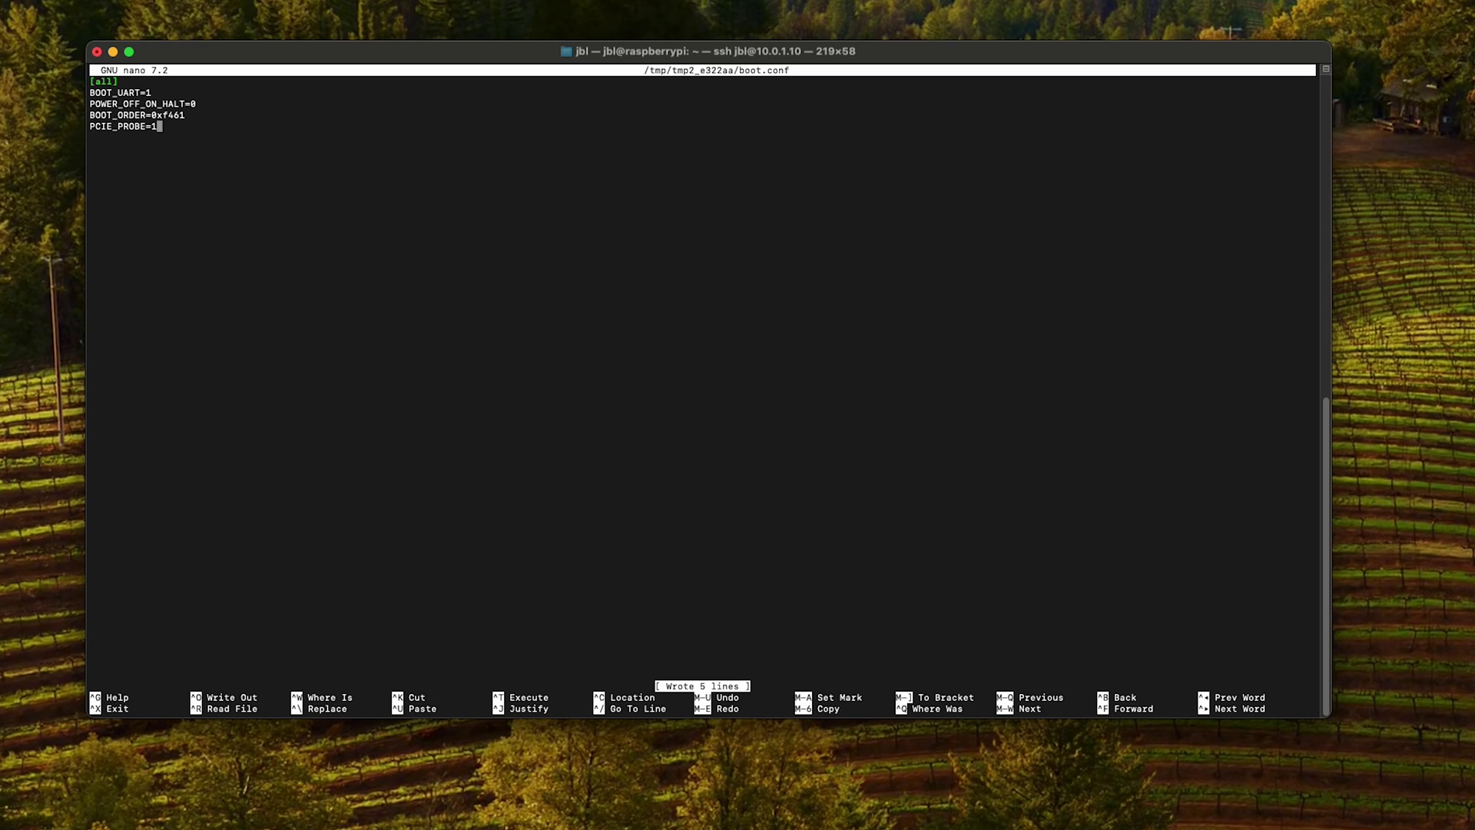
pyautogui.hotkey('ctrl', 'x')
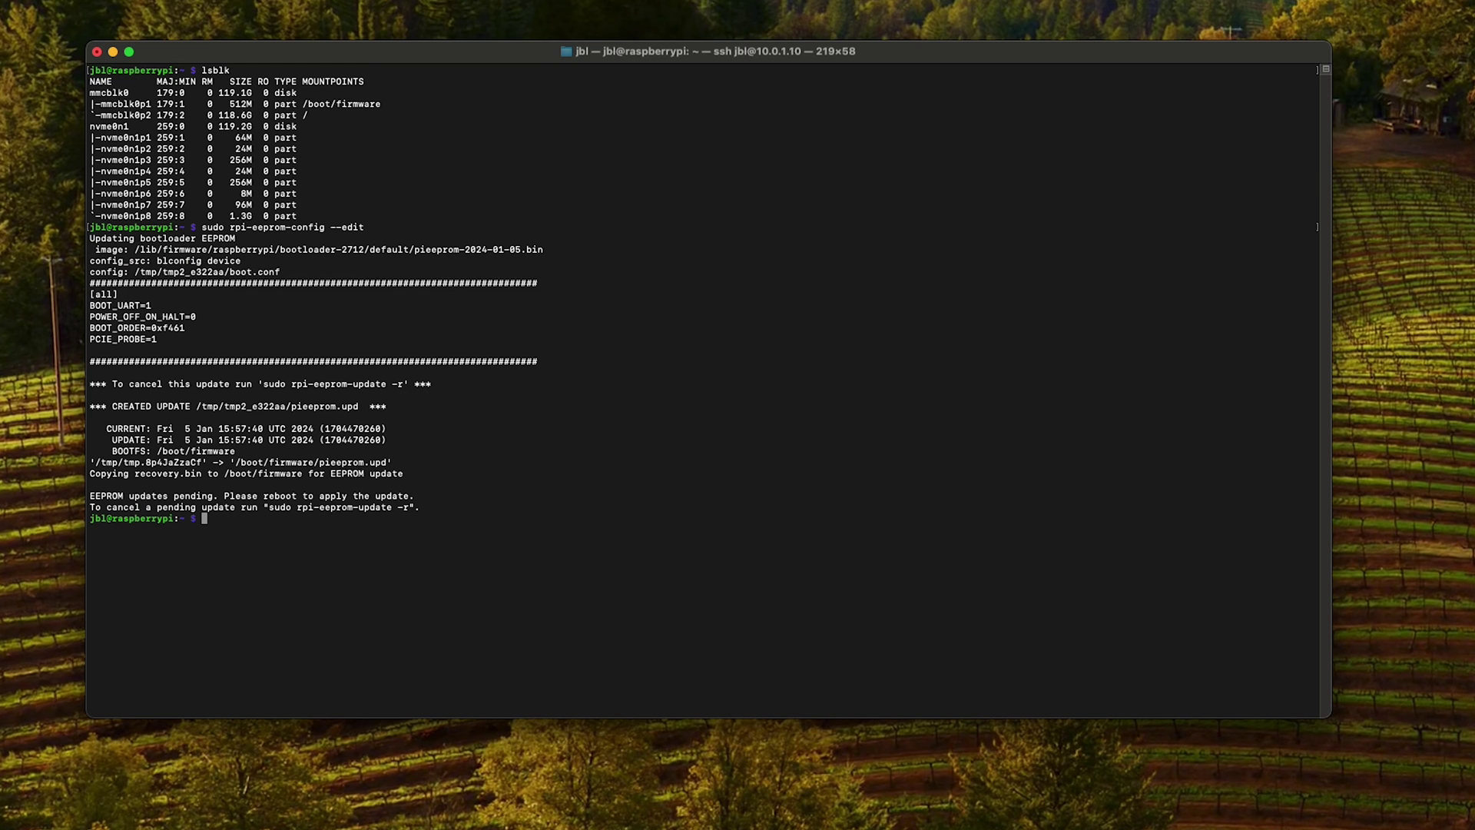
pyautogui.write('sudo reboo')
pyautogui.write('t')
pyautogui.press('Return')
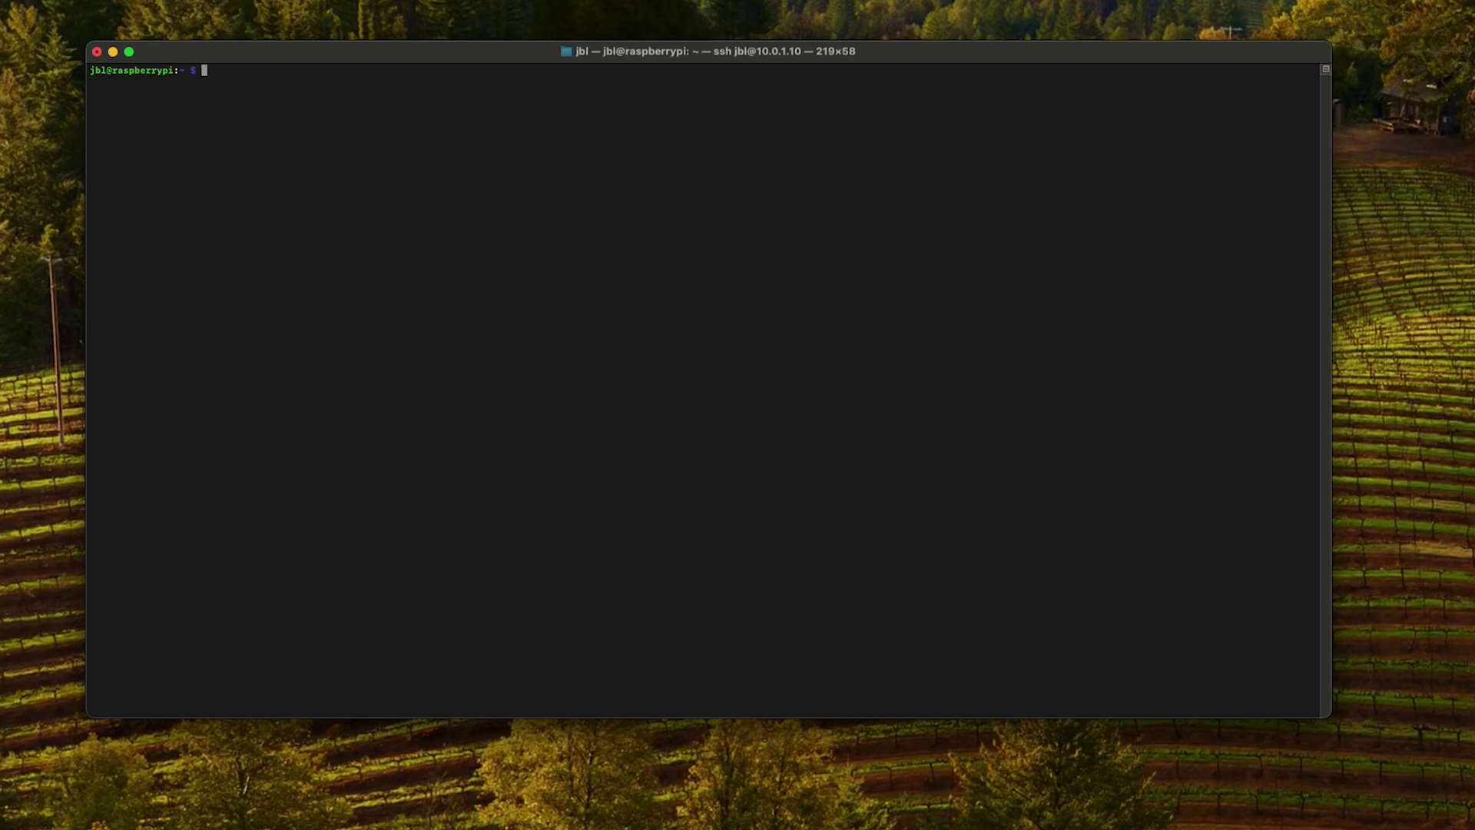
pyautogui.write('nano ')
pyautogui.write('/boot')
pyautogui.write('/')
pyautogui.write('config')
pyautogui.write('.txt')
pyautogui.press('Return')
pyautogui.press('Down')
pyautogui.press('Down')
pyautogui.press('Down')
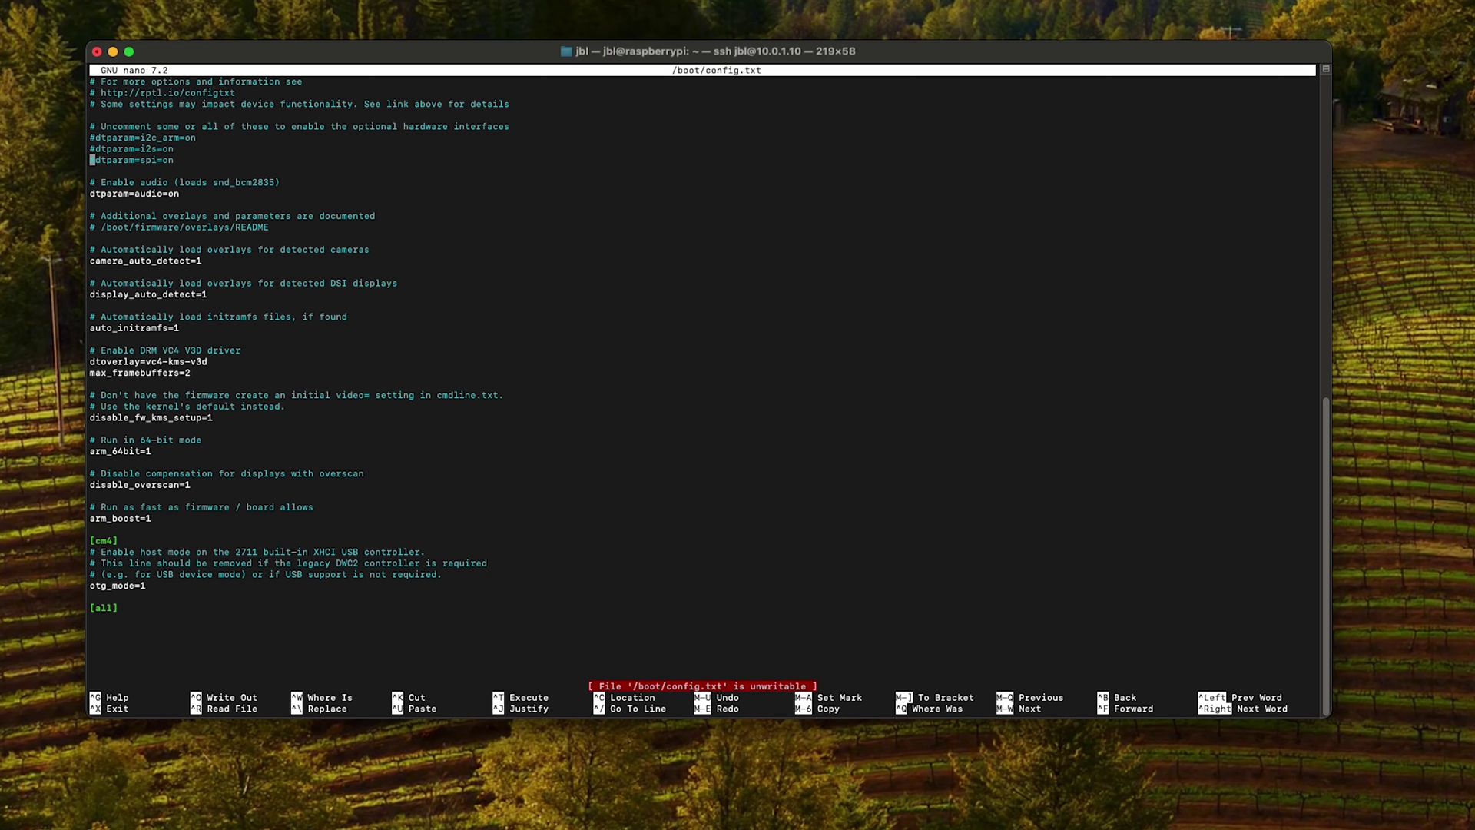
pyautogui.press('Return')
pyautogui.press('Up')
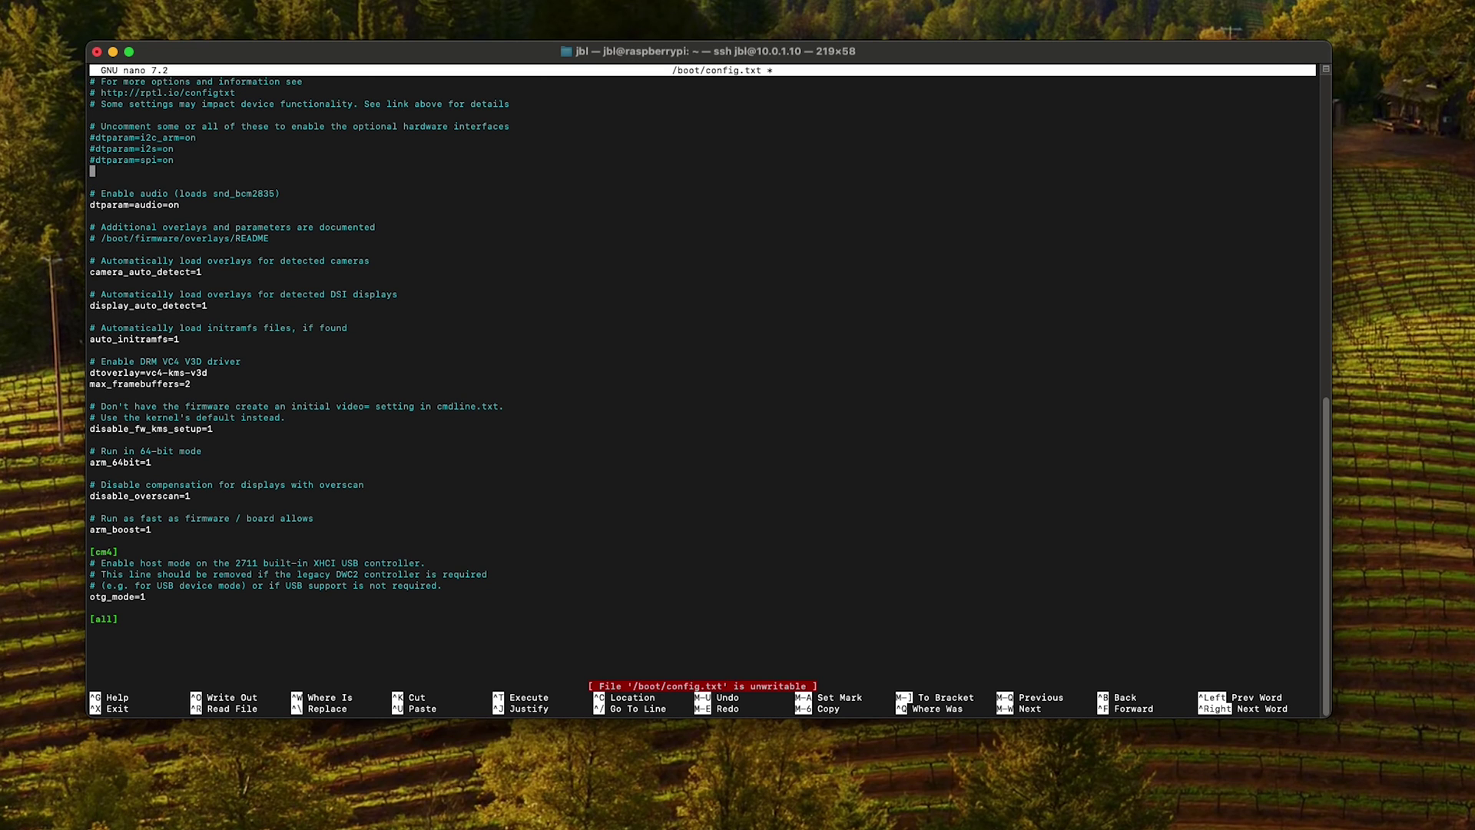
pyautogui.write('# dtparam=pciex1_gen=3')
pyautogui.press('Left')
pyautogui.press('Left')
pyautogui.press('Left')
pyautogui.press('Left')
pyautogui.press('Left')
pyautogui.press('Left')
pyautogui.press('Left')
pyautogui.press('Left')
pyautogui.press('Left')
pyautogui.press('Left')
pyautogui.press('Left')
pyautogui.press('Left')
pyautogui.press('Left')
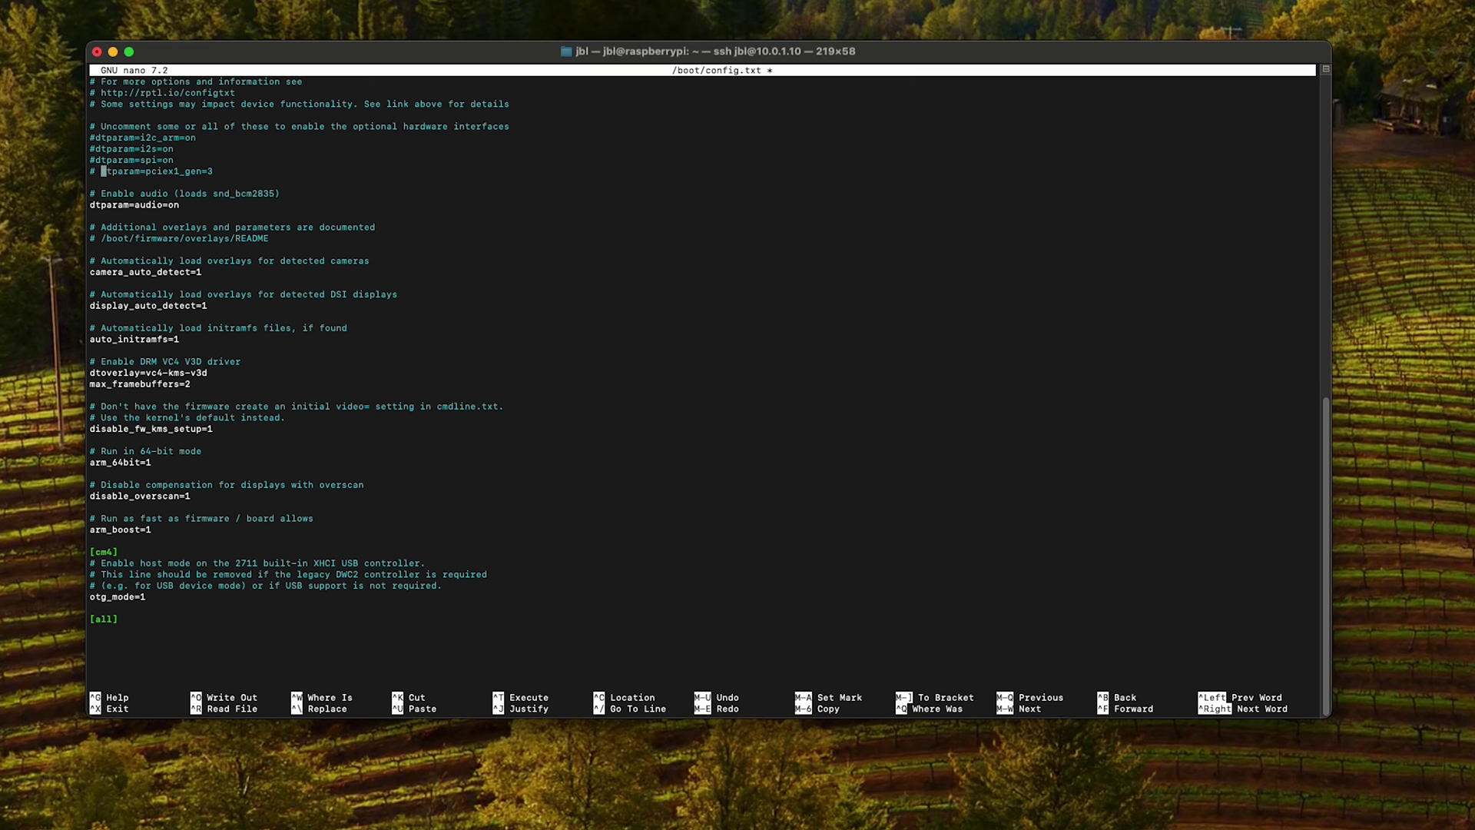
pyautogui.press('BackSpace')
pyautogui.press('BackSpace')
pyautogui.hotkey('ctrl', 'o')
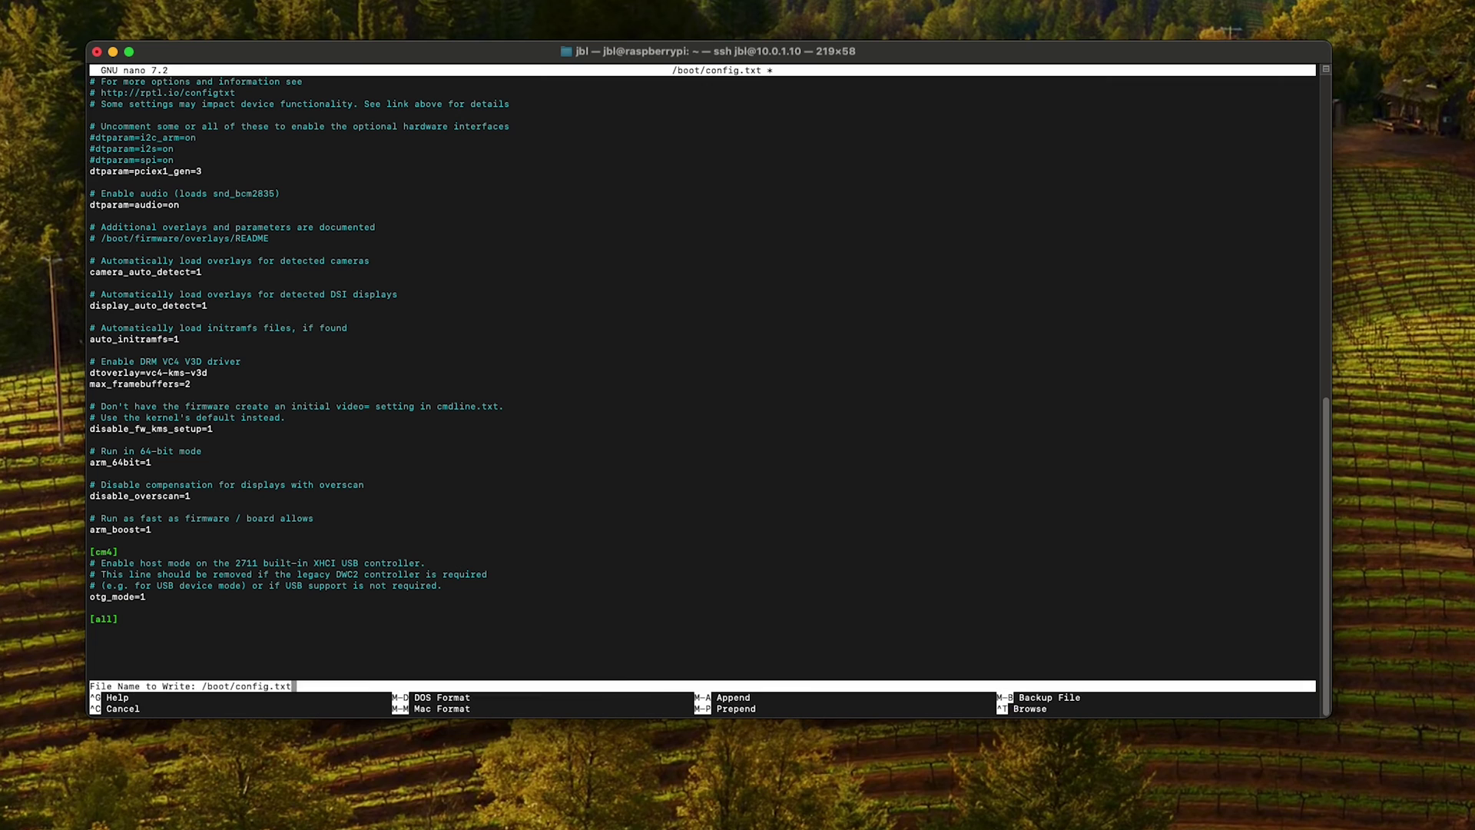
pyautogui.press('Return')
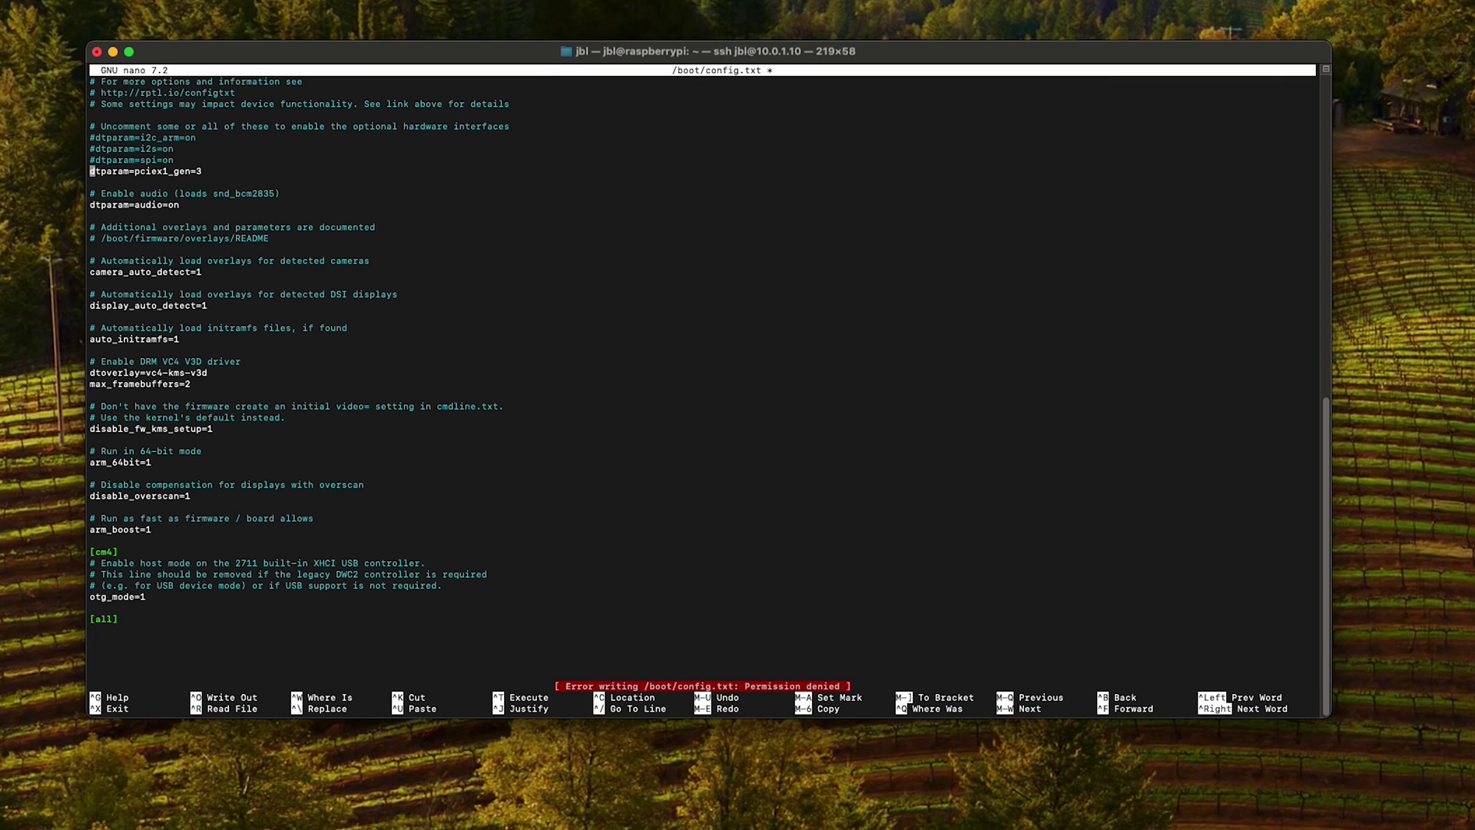
pyautogui.hotkey('ctrl', 'x')
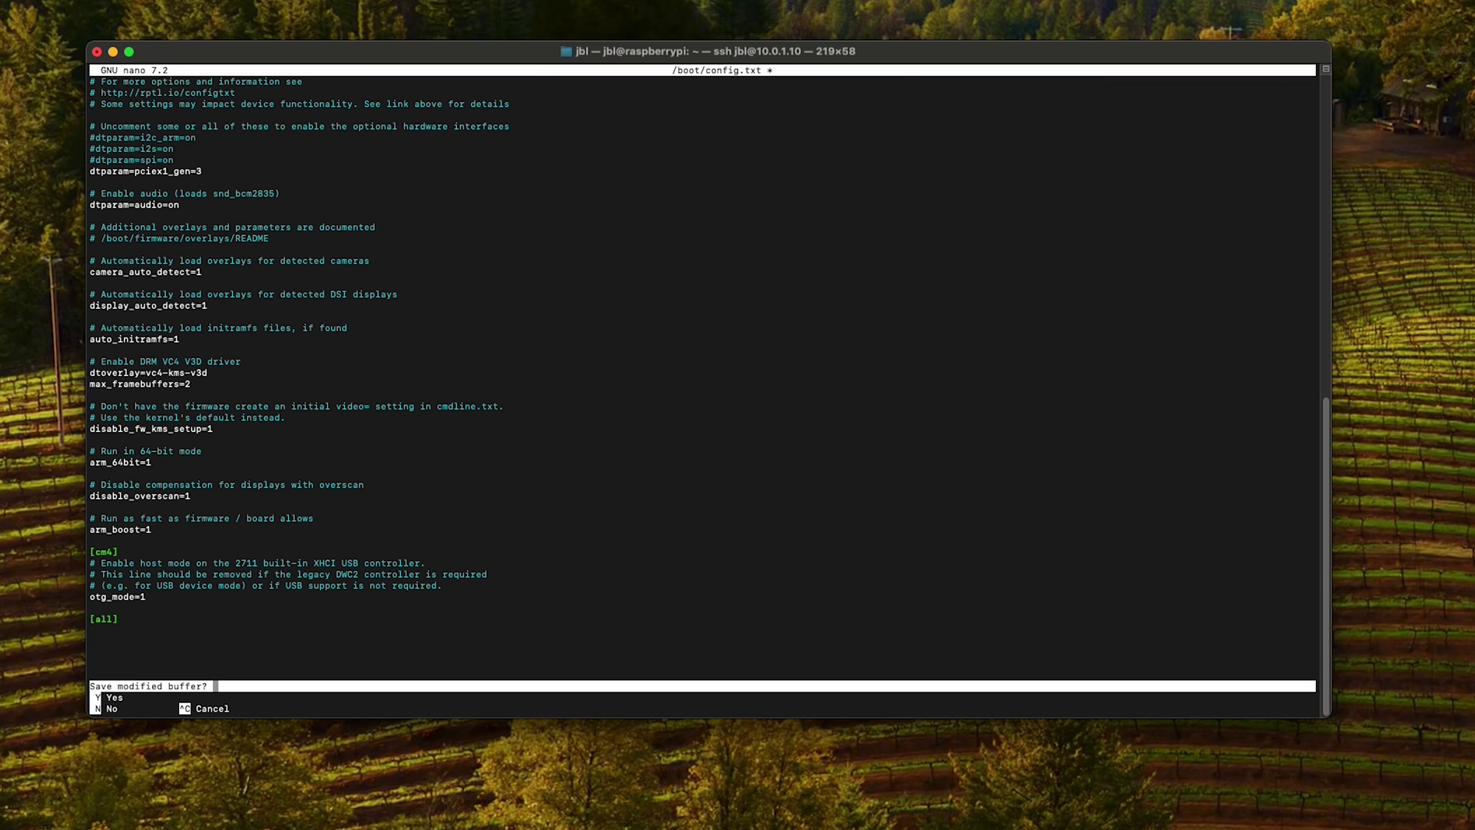
pyautogui.press('n')
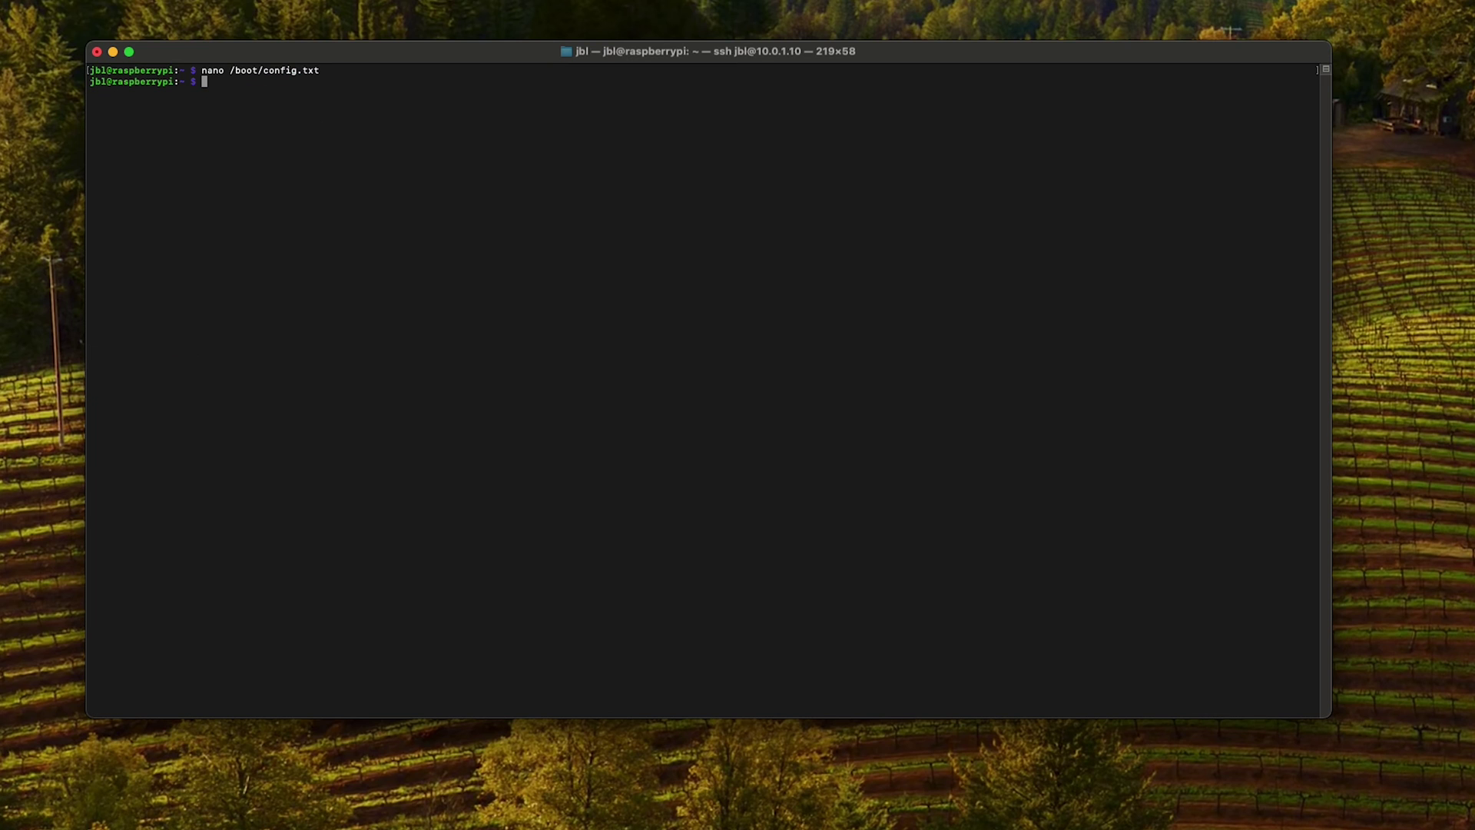
# - Rerun the previous nano /boot/config.txt command with a sudo prefix
pyautogui.press('Up')
pyautogui.press('Left')
pyautogui.press('Left')
pyautogui.press('Left')
pyautogui.write('su')
pyautogui.write('do')
pyautogui.press('Return')
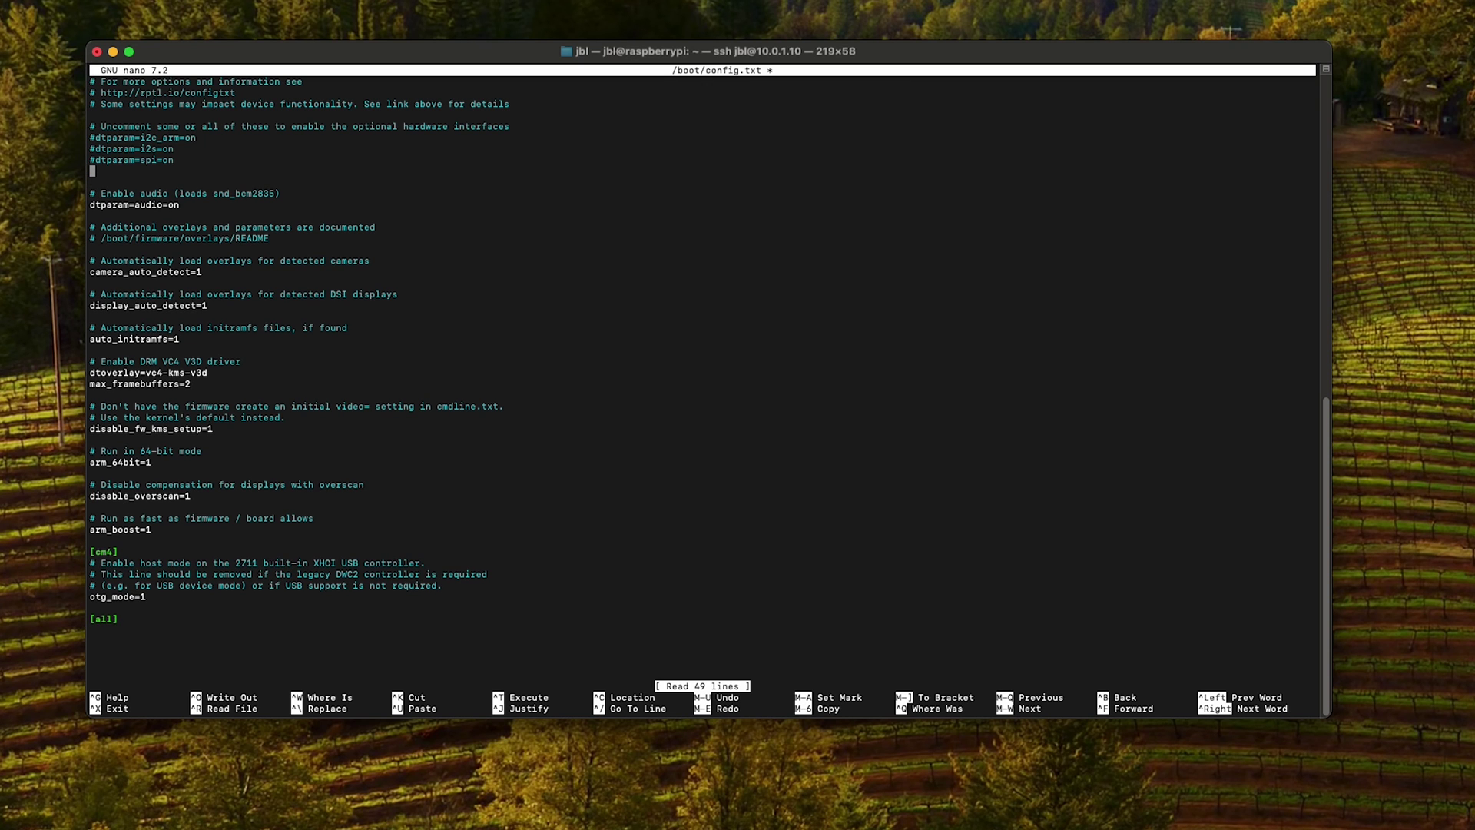
# - Add an uncommented dtparam=pciex1_gen=3 line below #dtparam=spi=on and save config.txt
pyautogui.press('super+v')
pyautogui.hotkey('ctrl', 'Left')
pyautogui.hotkey('ctrl', 'Left')
pyautogui.hotkey('ctrl', 'Left')
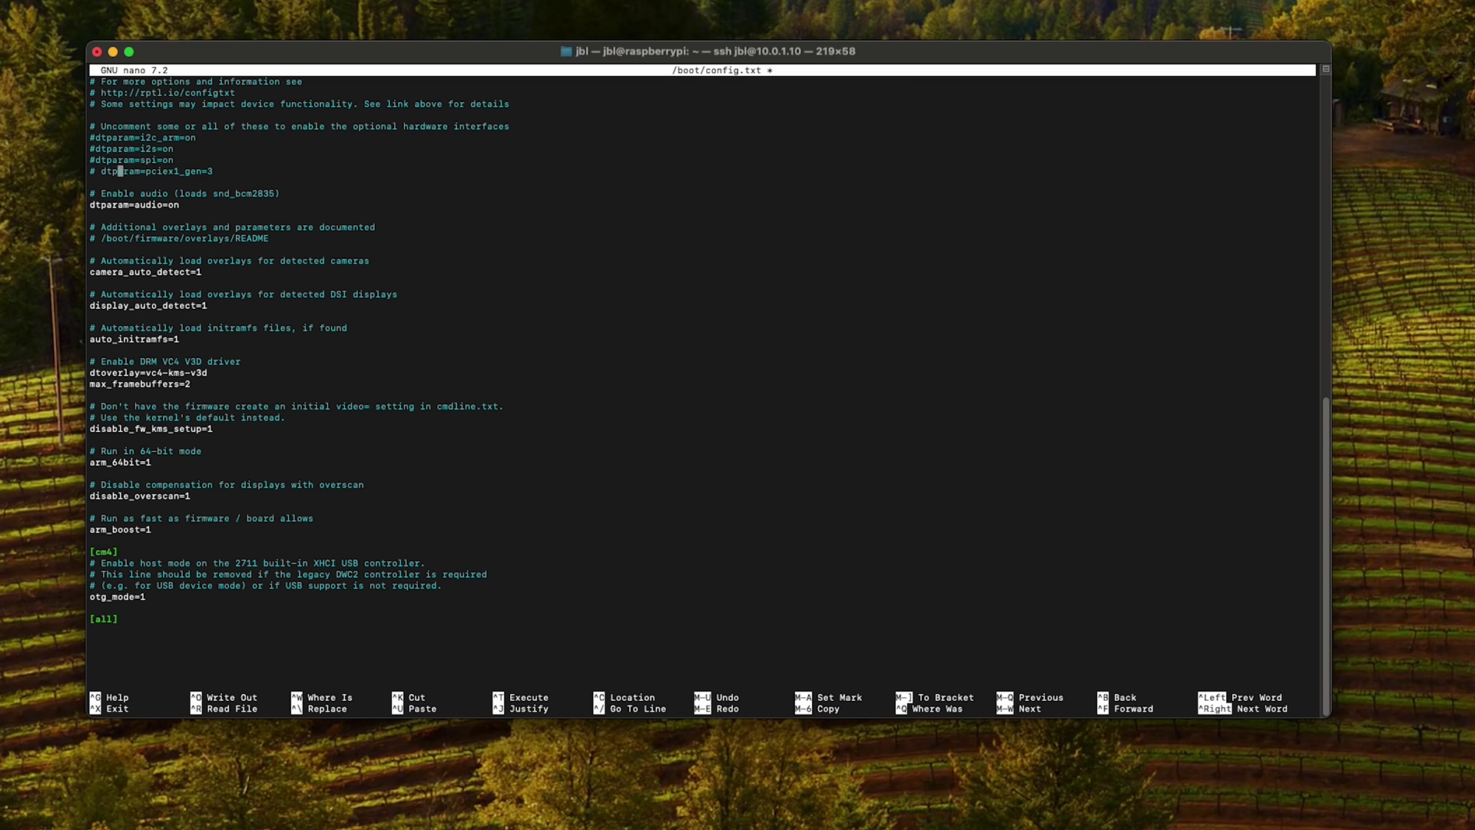
pyautogui.press('Left')
pyautogui.press('BackSpace')
pyautogui.press('BackSpace')
pyautogui.hotkey('ctrl', 'o')
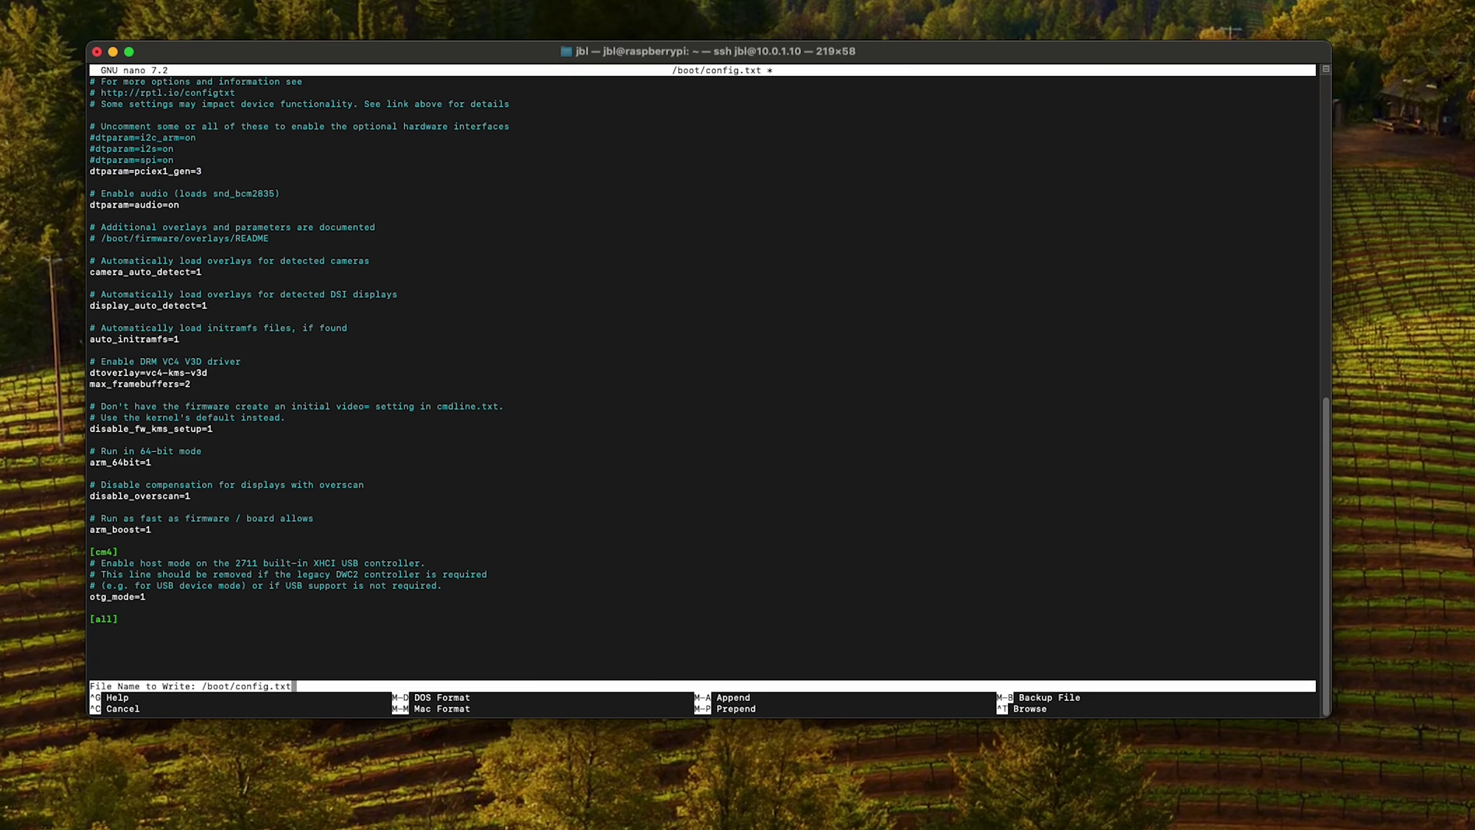
pyautogui.press('Return')
pyautogui.hotkey('ctrl', 'x')
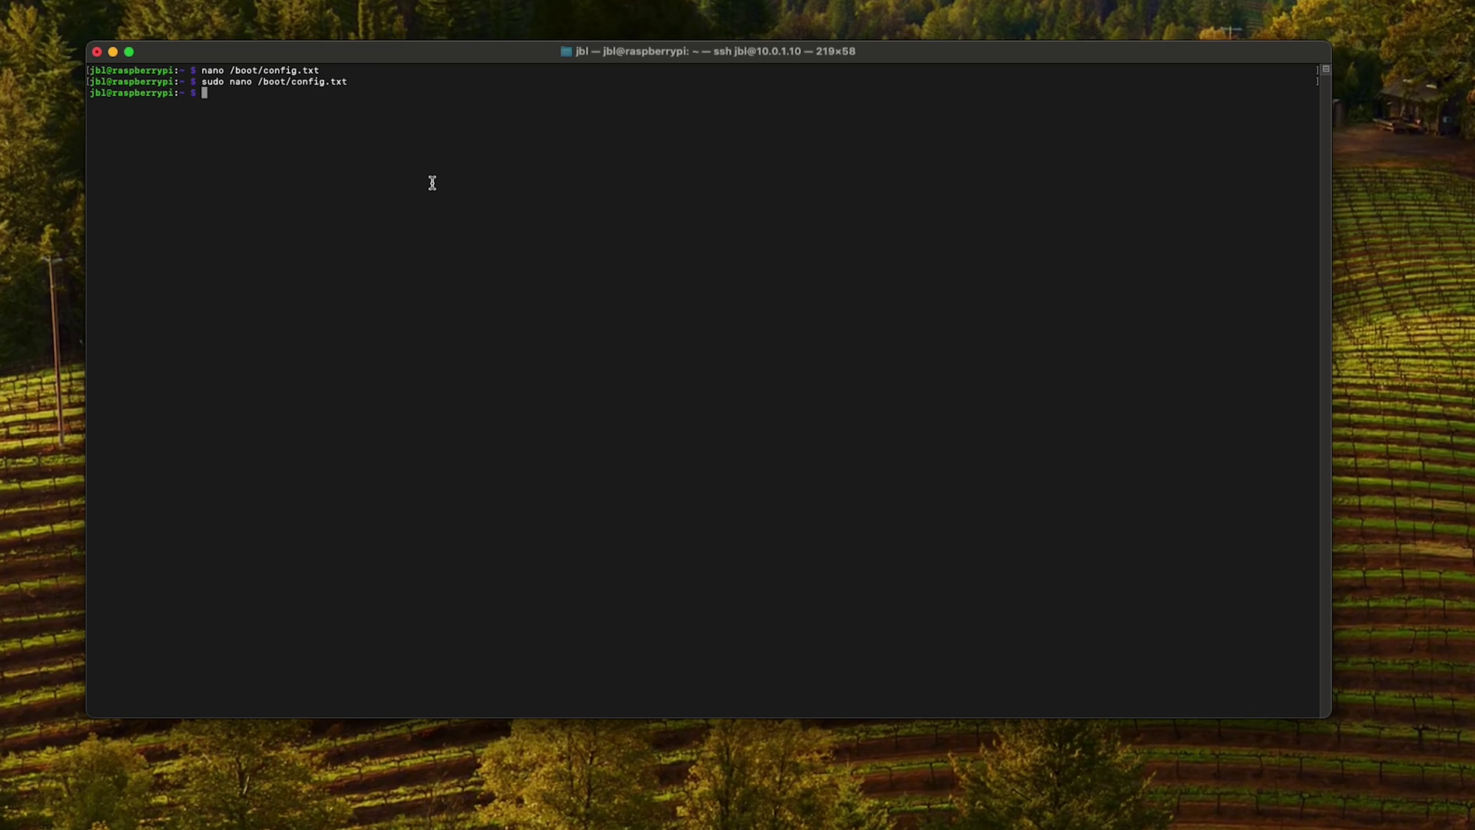
# - Copy and rerun sudo nano /boot/config.txt
pyautogui.moveTo(203, 82); pyautogui.dragTo(349, 82)
pyautogui.click(359, 146)
pyautogui.press('super+v')
pyautogui.press('Return')
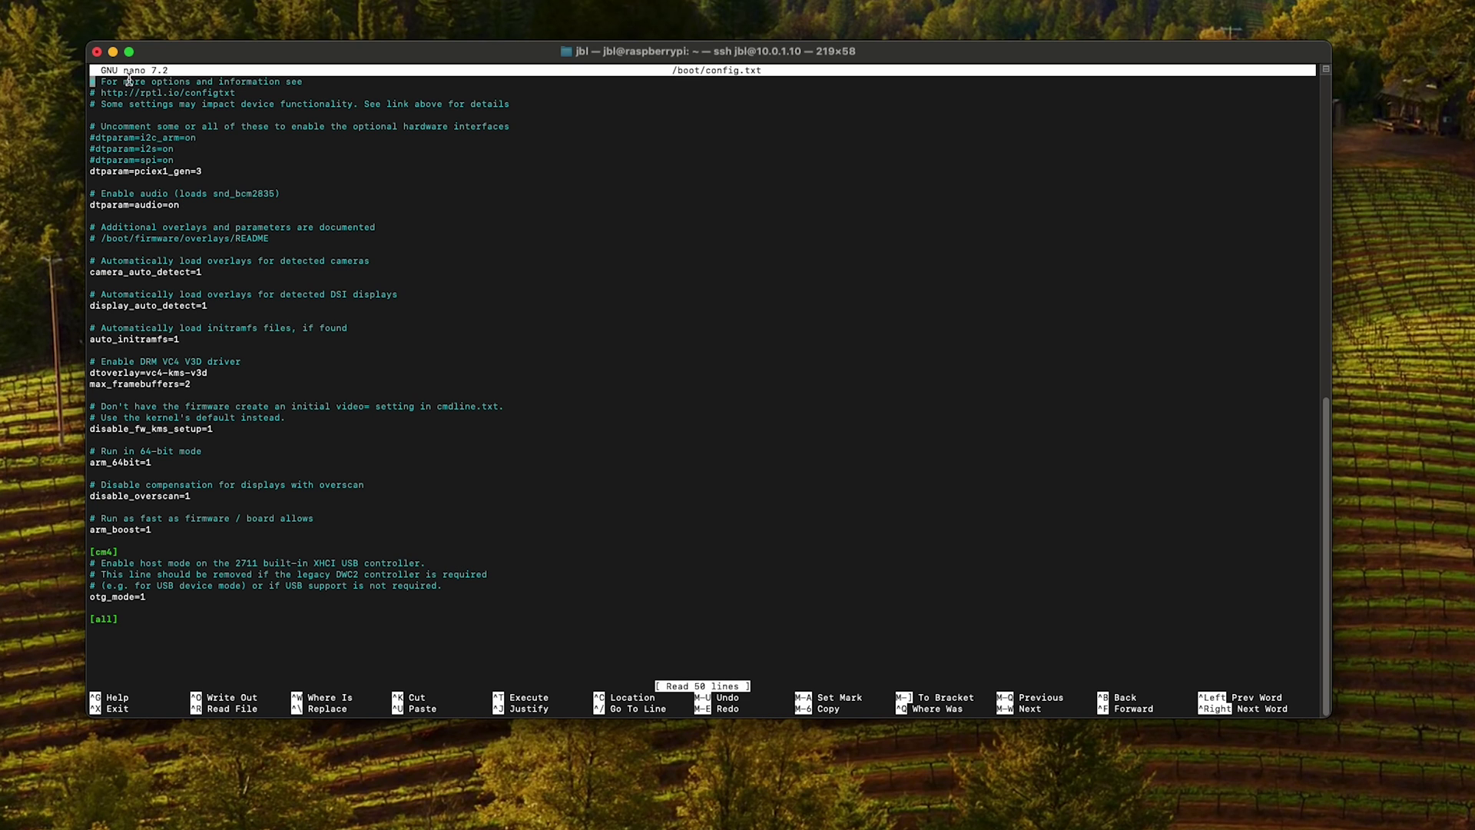
# - Highlight the dtparam=pciex1_gen=3 line to confirm it persisted, then clear the highlight
pyautogui.click(191, 169)
pyautogui.moveTo(202, 170); pyautogui.dragTo(89, 170)
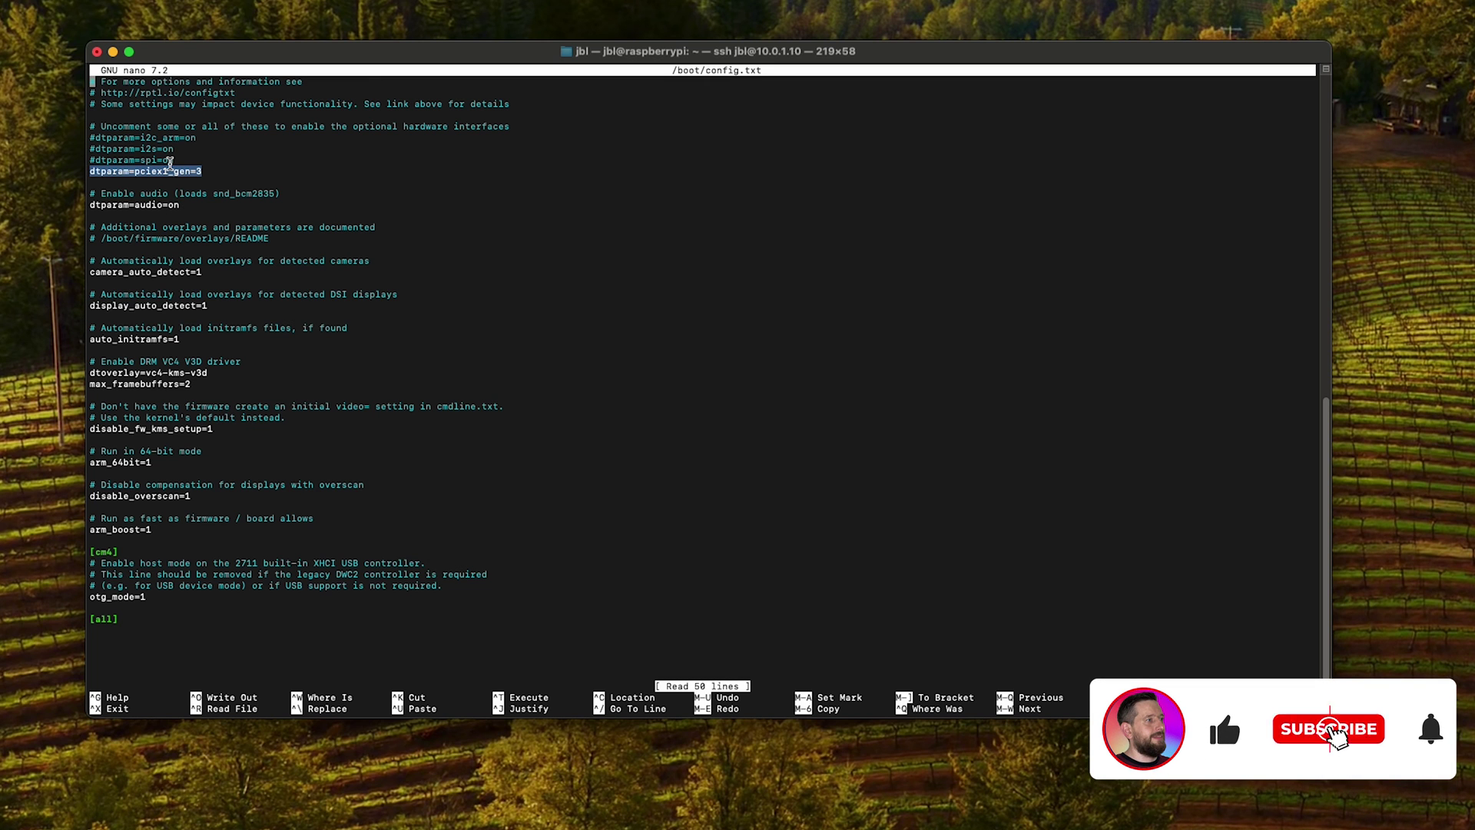
pyautogui.click(438, 293)
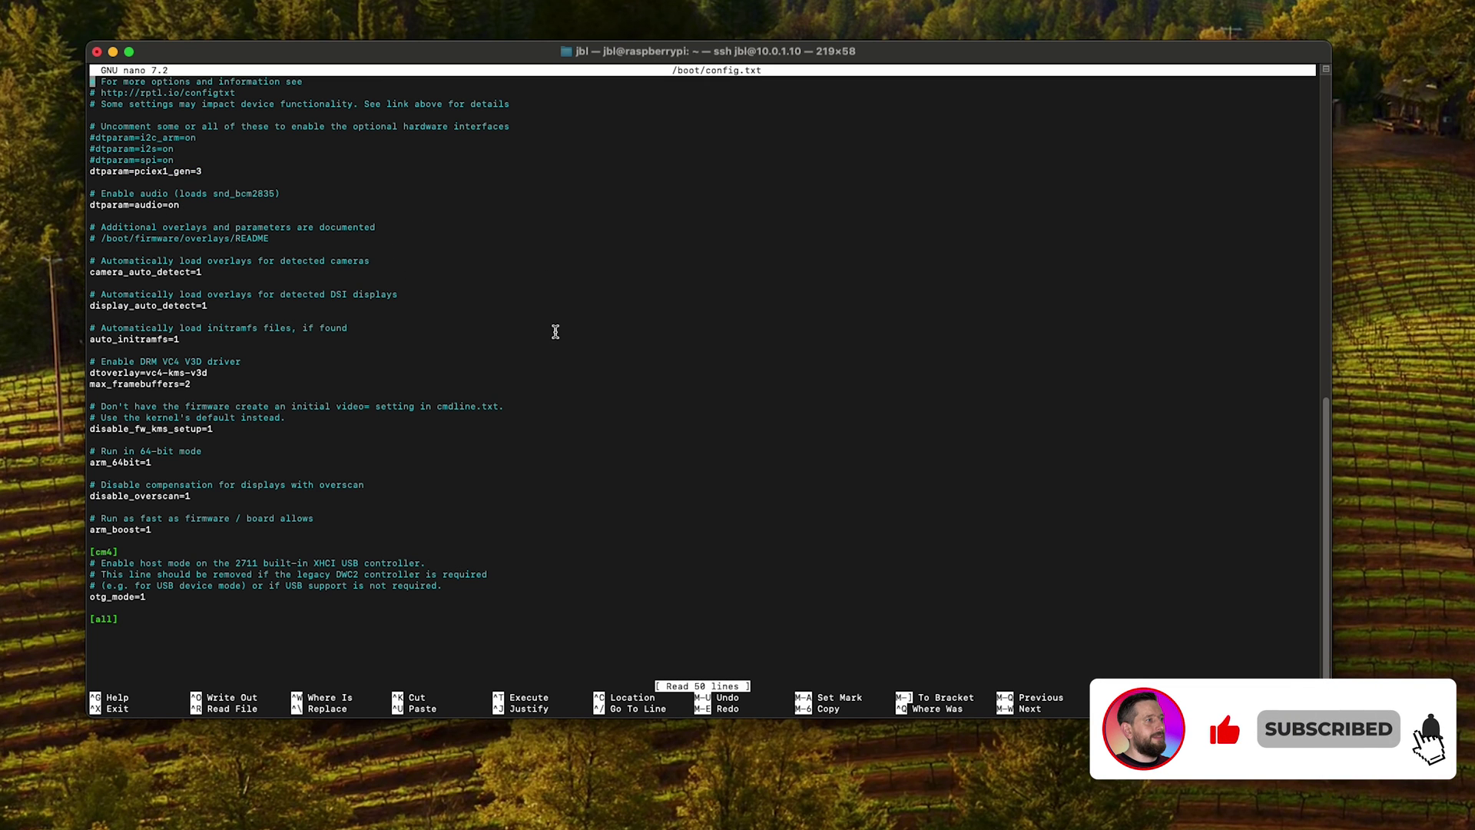